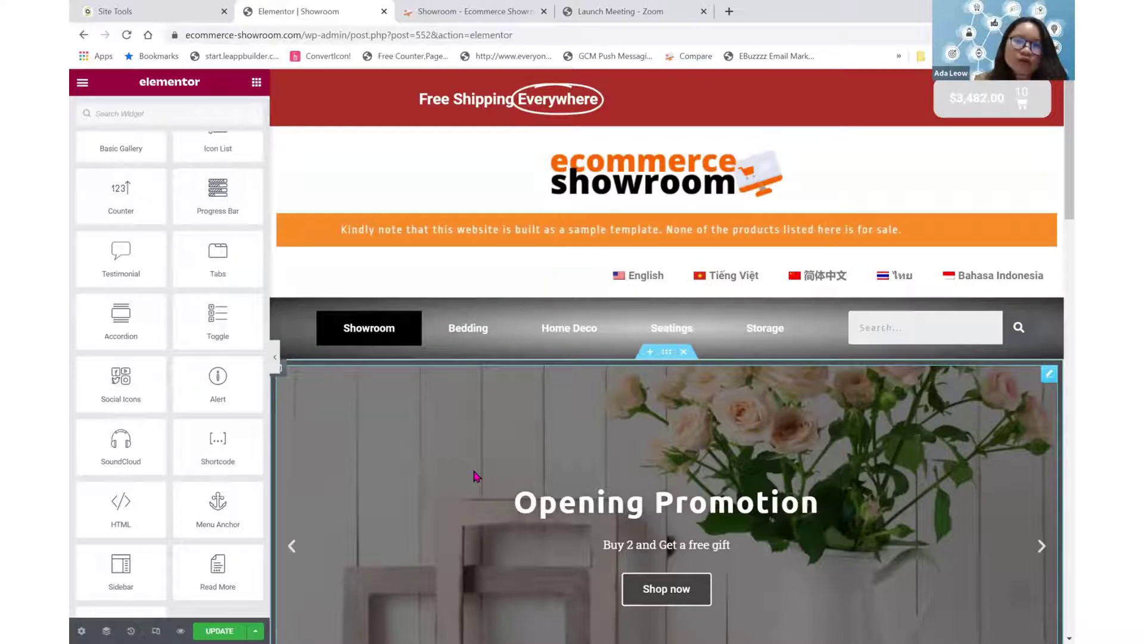
Step: Place a Menu Anchor just above the Look Book heading and give it the ID lookbook
scroll(477, 475, "down", 8)
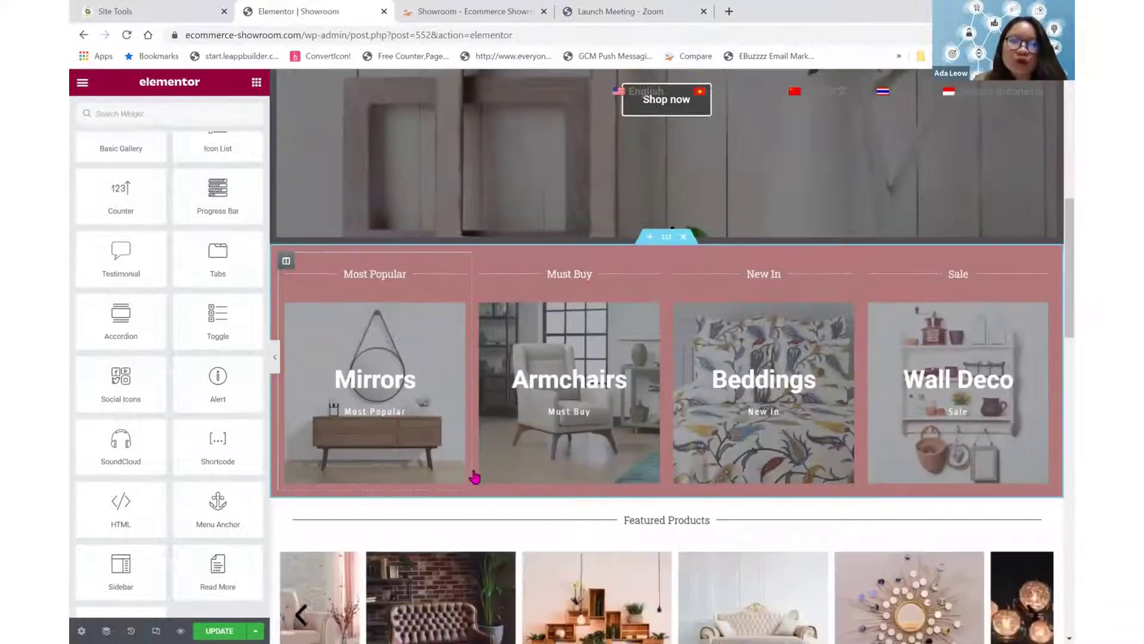
scroll(474, 477, "down", 7)
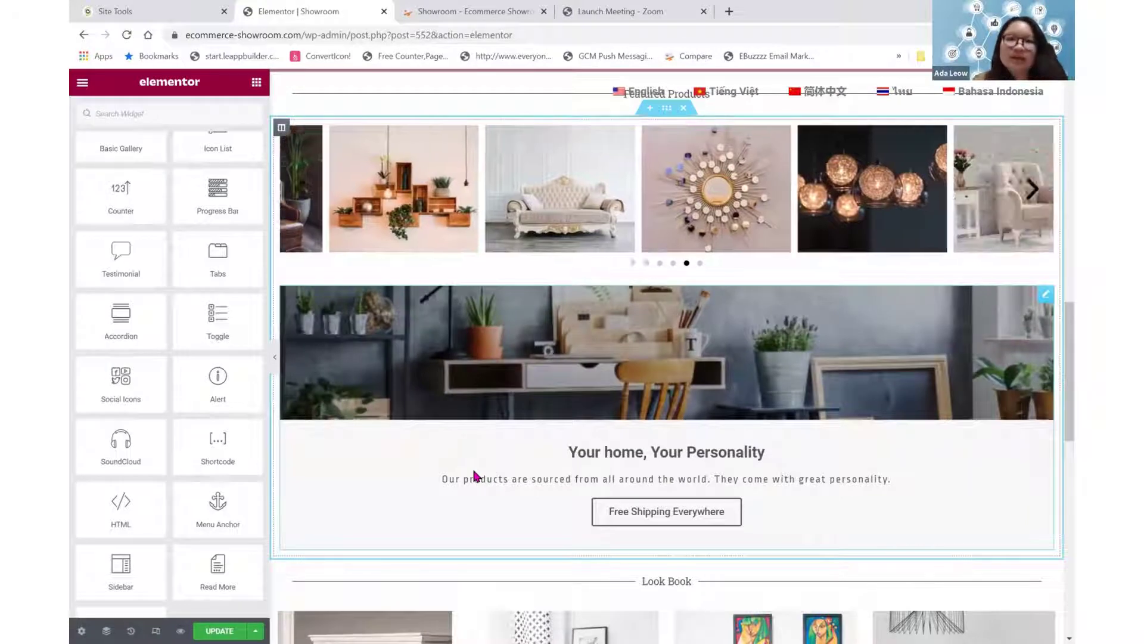
scroll(474, 475, "up", 15)
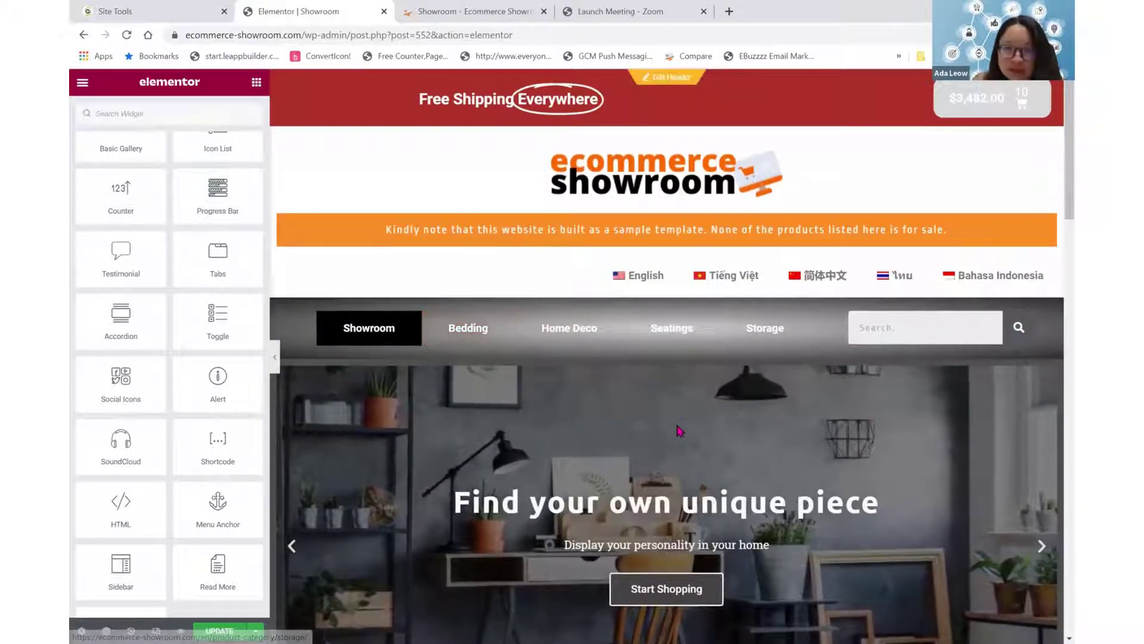
scroll(635, 510, "down", 1)
scroll(636, 510, "down", 11)
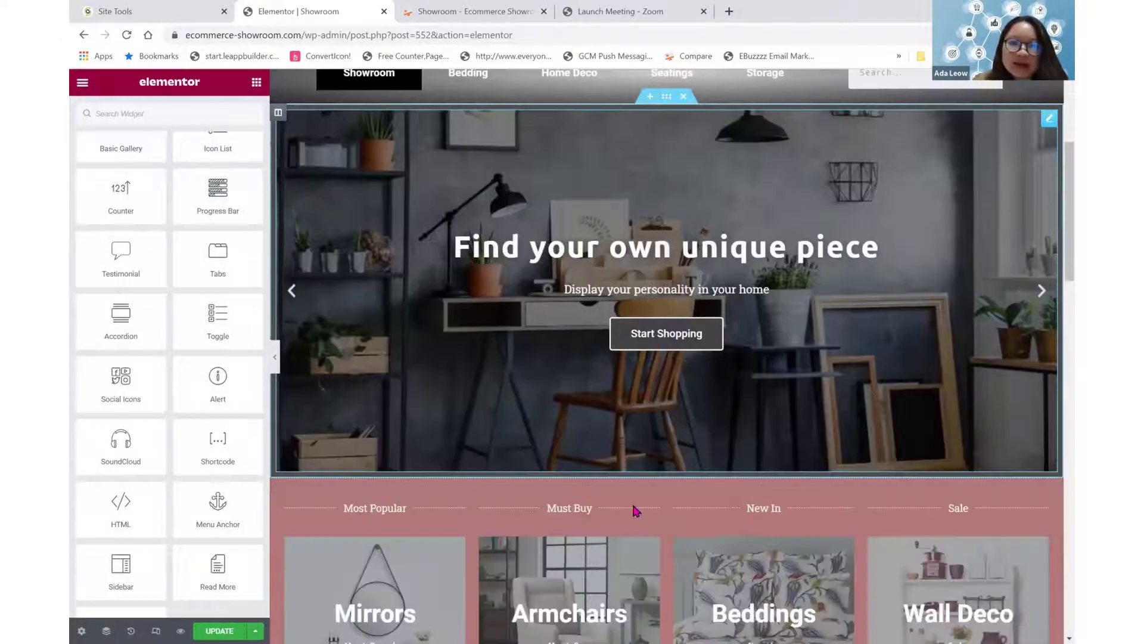
scroll(635, 510, "up", 12)
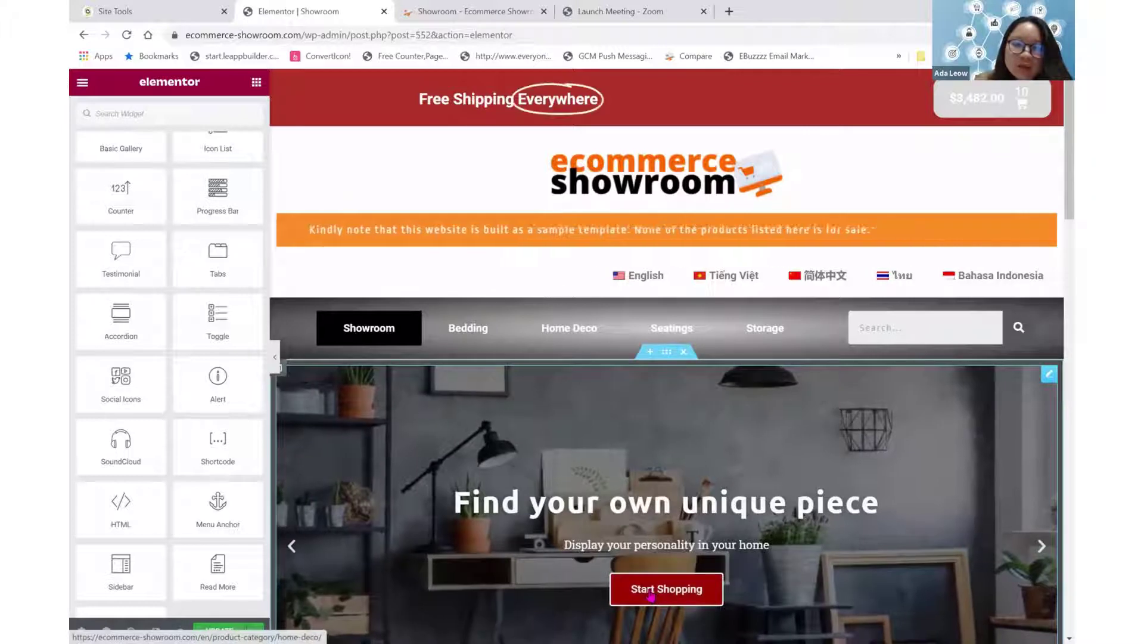
scroll(652, 595, "down", 1)
scroll(651, 595, "down", 10)
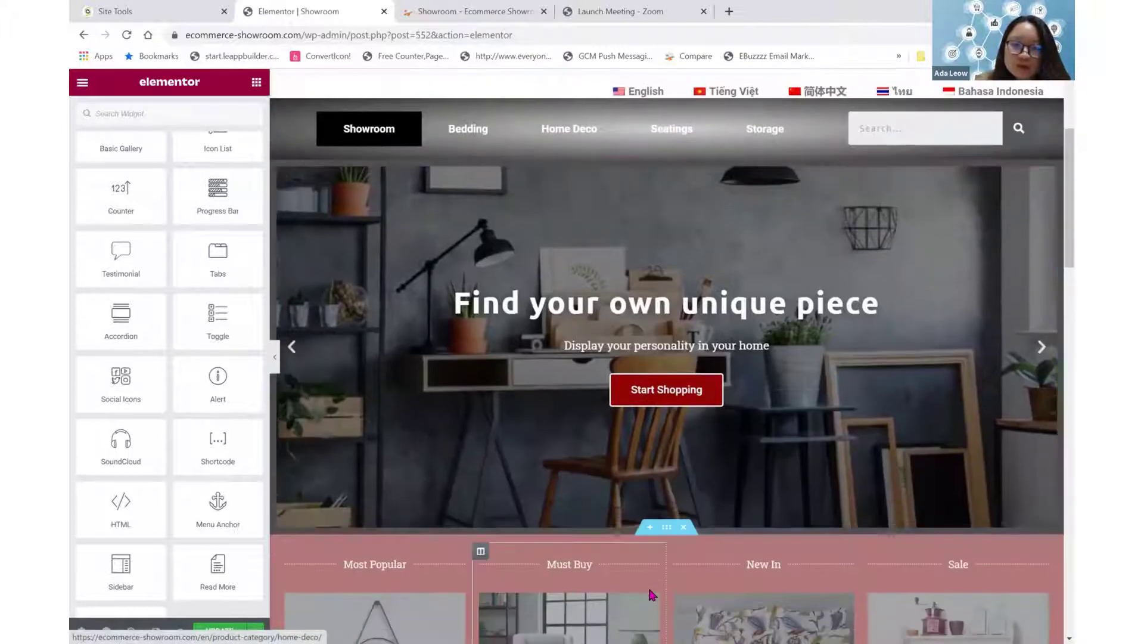
scroll(652, 594, "down", 6)
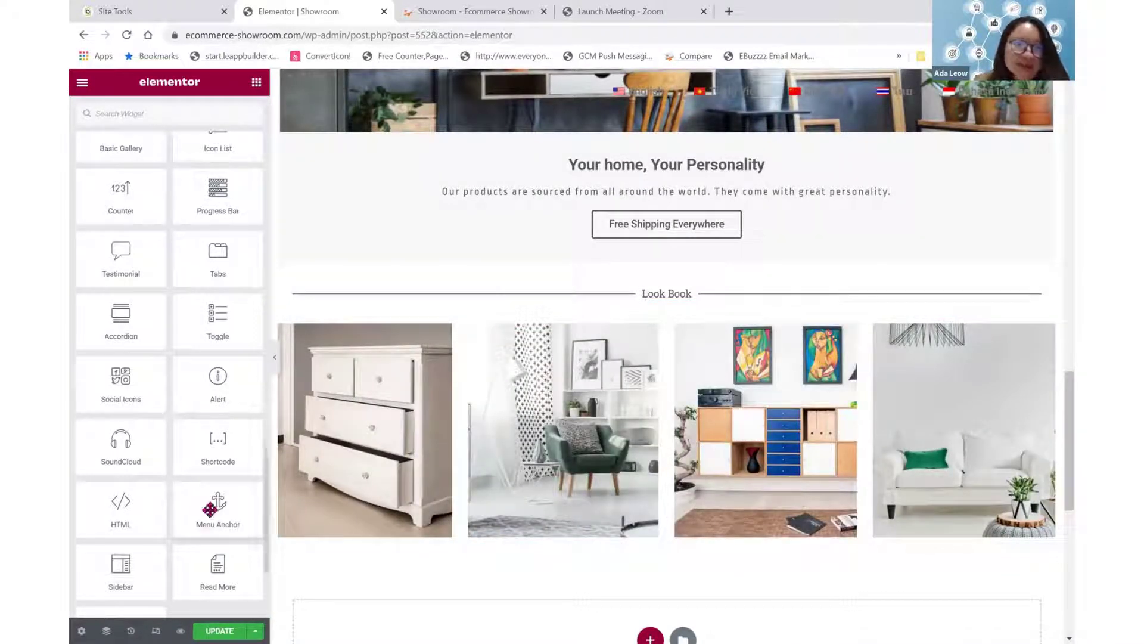
left_click_drag(389, 292, 390, 291)
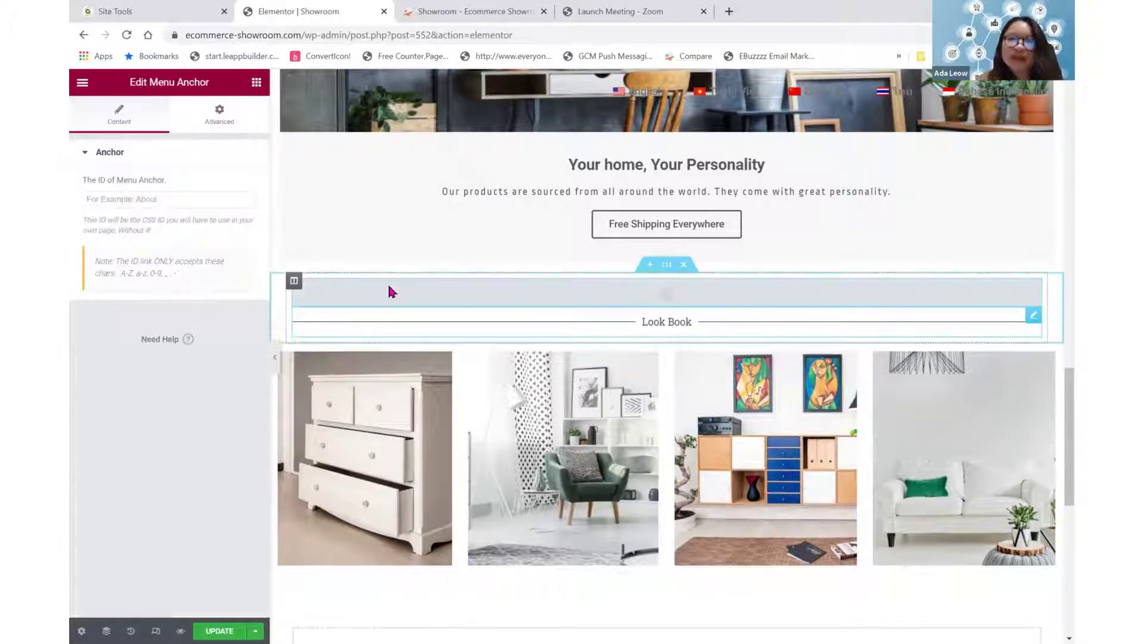
left_click(141, 206)
type("lookbook")
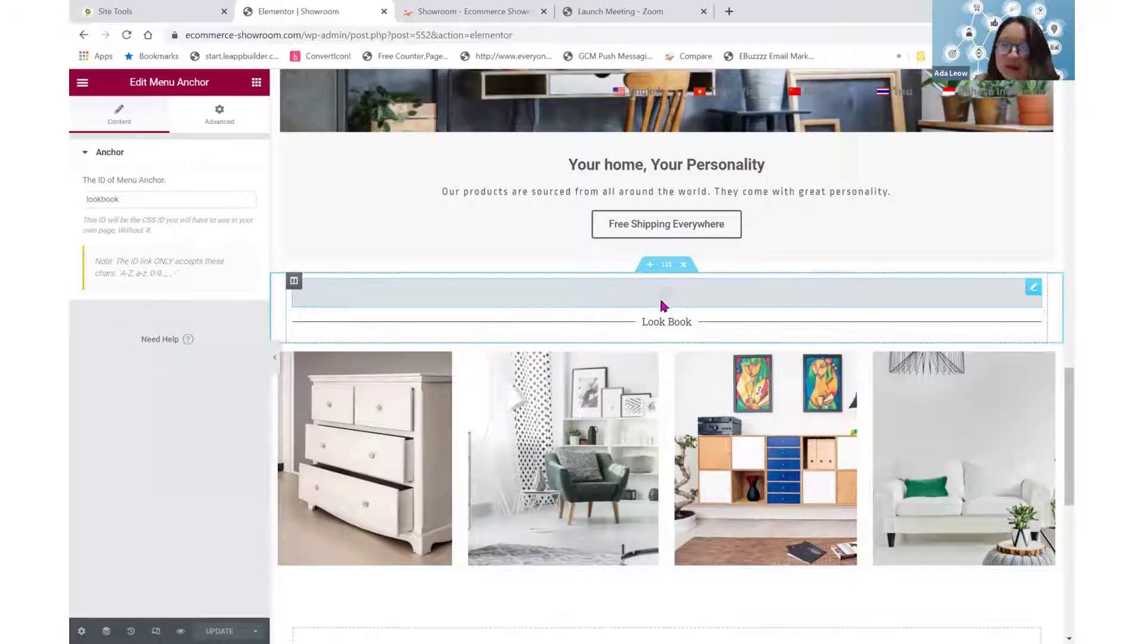
Step: Open the hero Slides widget and show the 'Find your own unique piece' slide's button and link settings
left_click(255, 83)
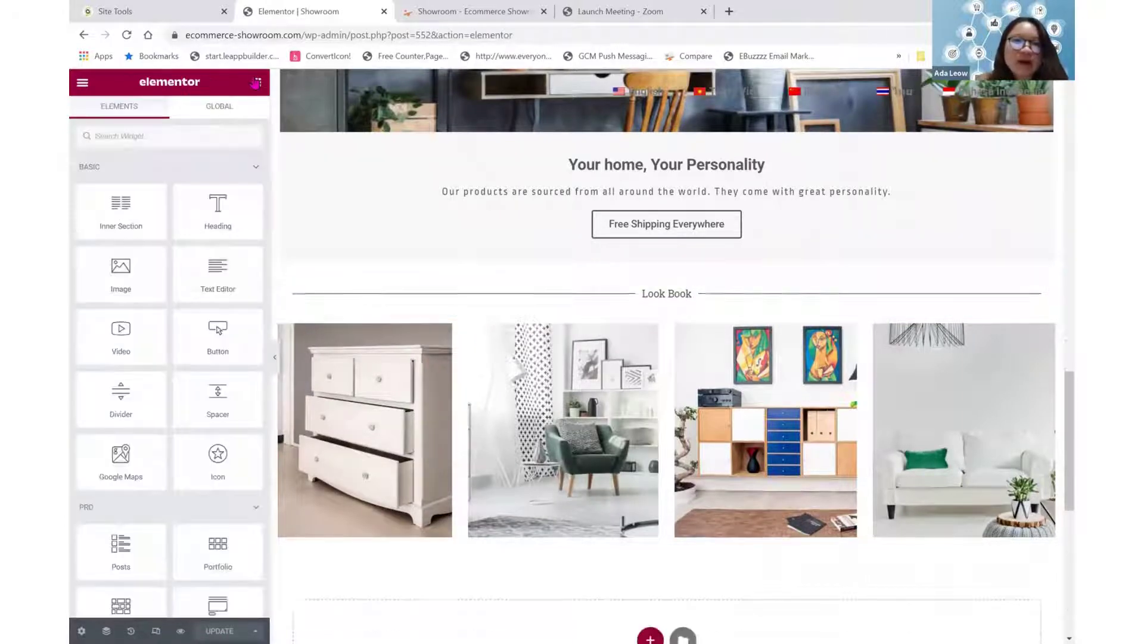
scroll(478, 229, "up", 5)
scroll(478, 229, "up", 12)
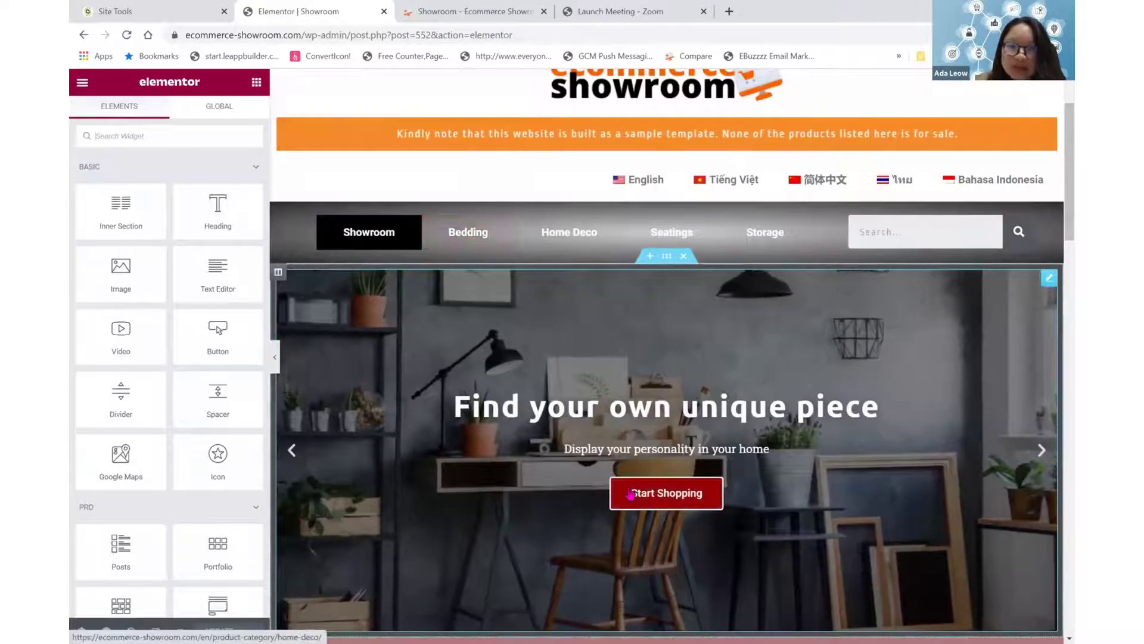
left_click(630, 493)
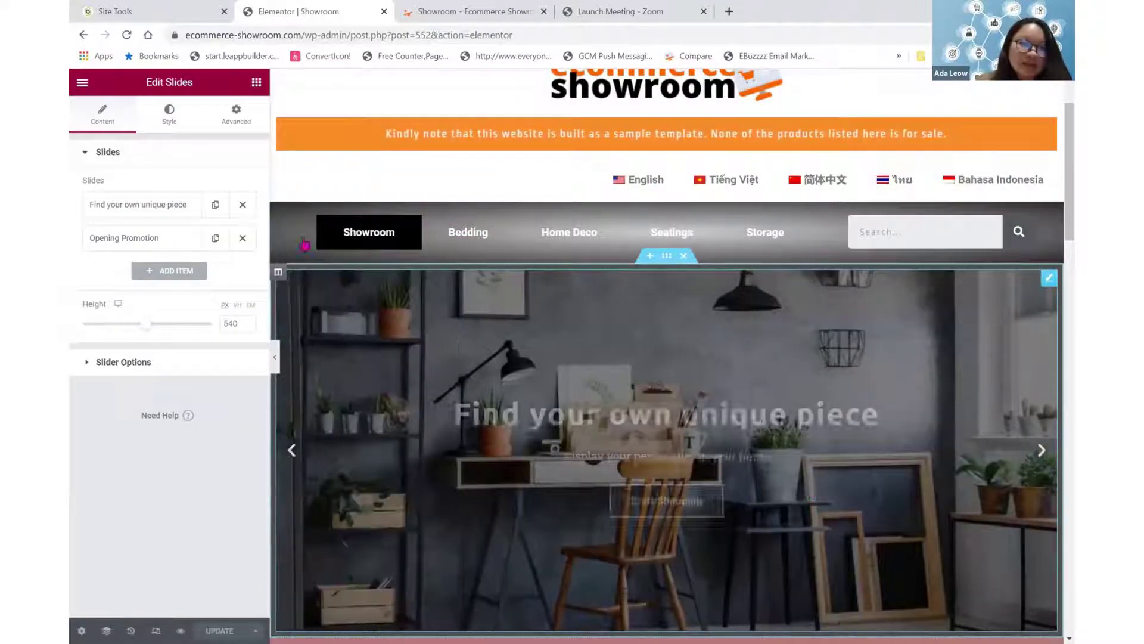
left_click(163, 205)
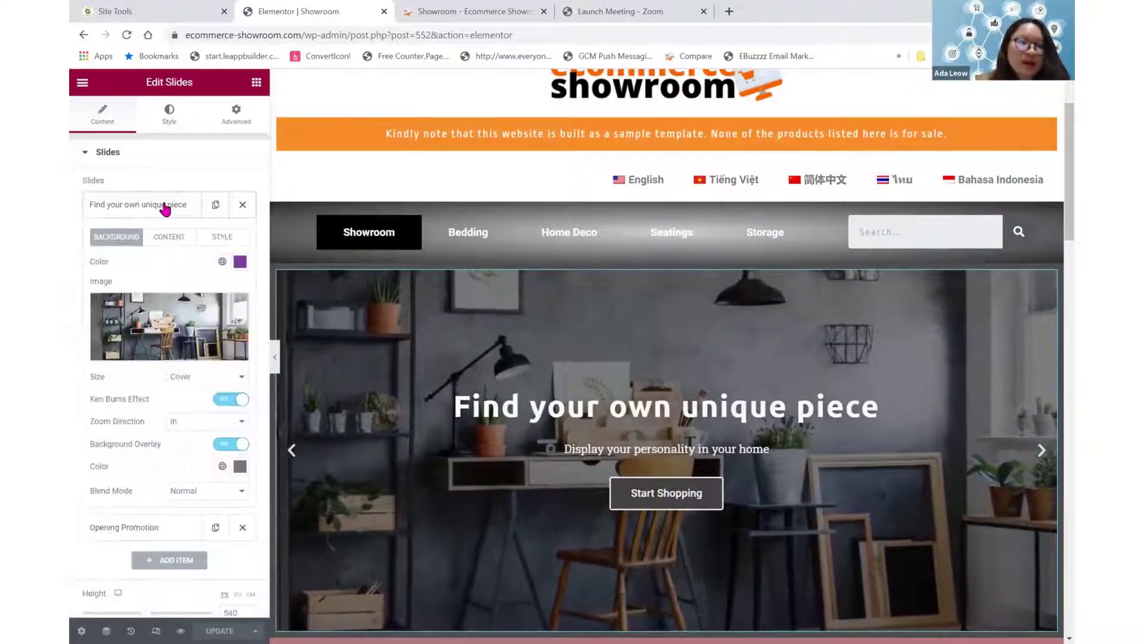
left_click(170, 237)
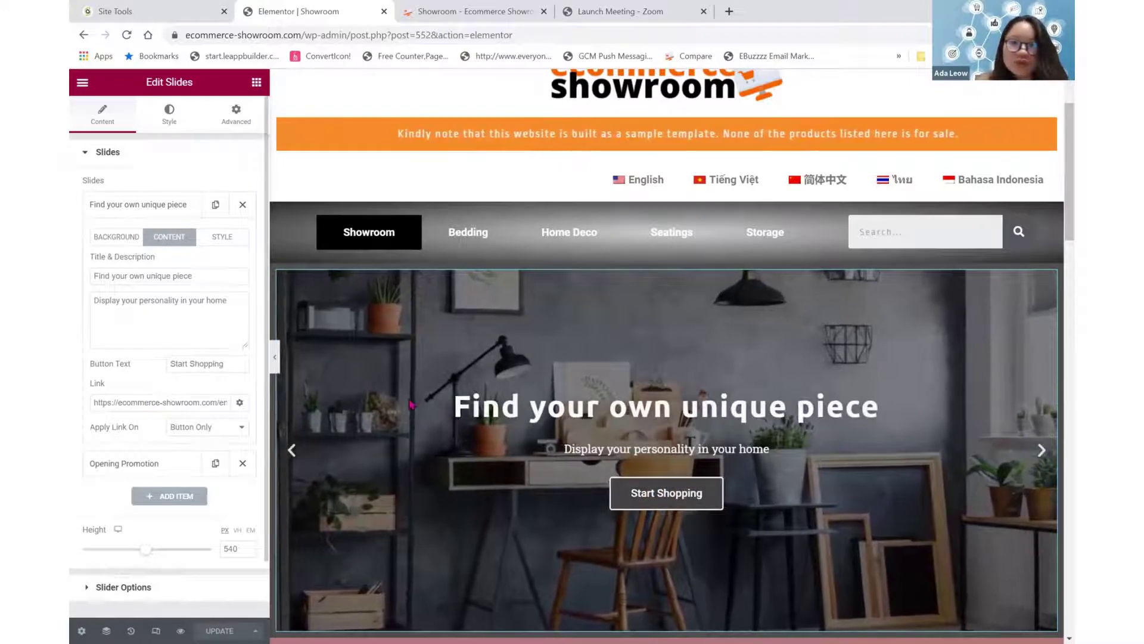
scroll(409, 404, "down", 8)
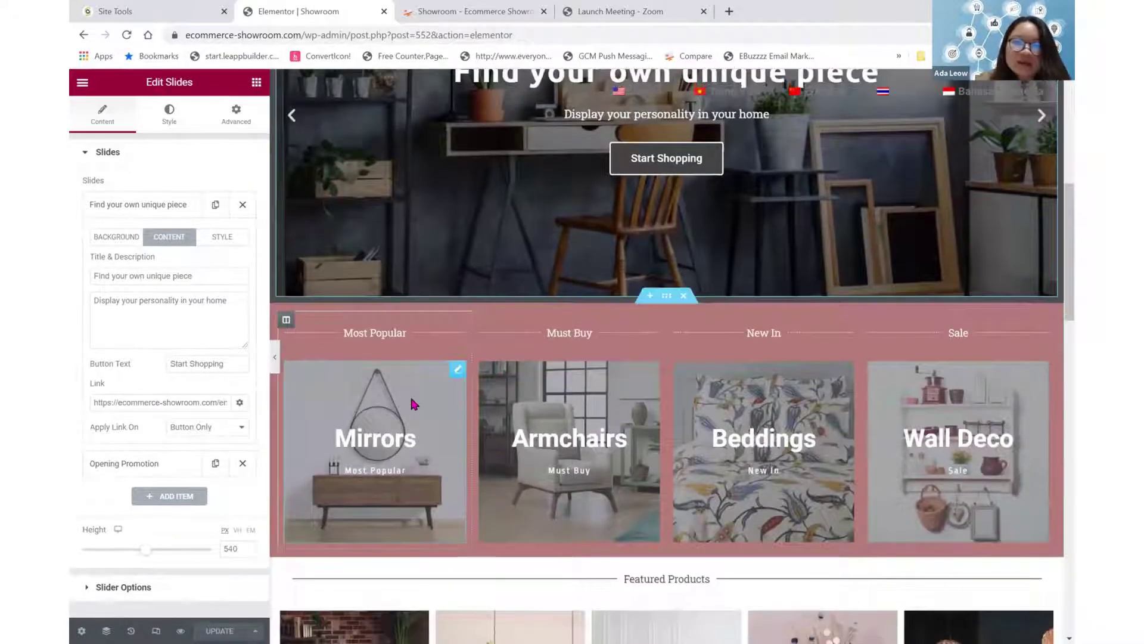
scroll(565, 323, "down", 10)
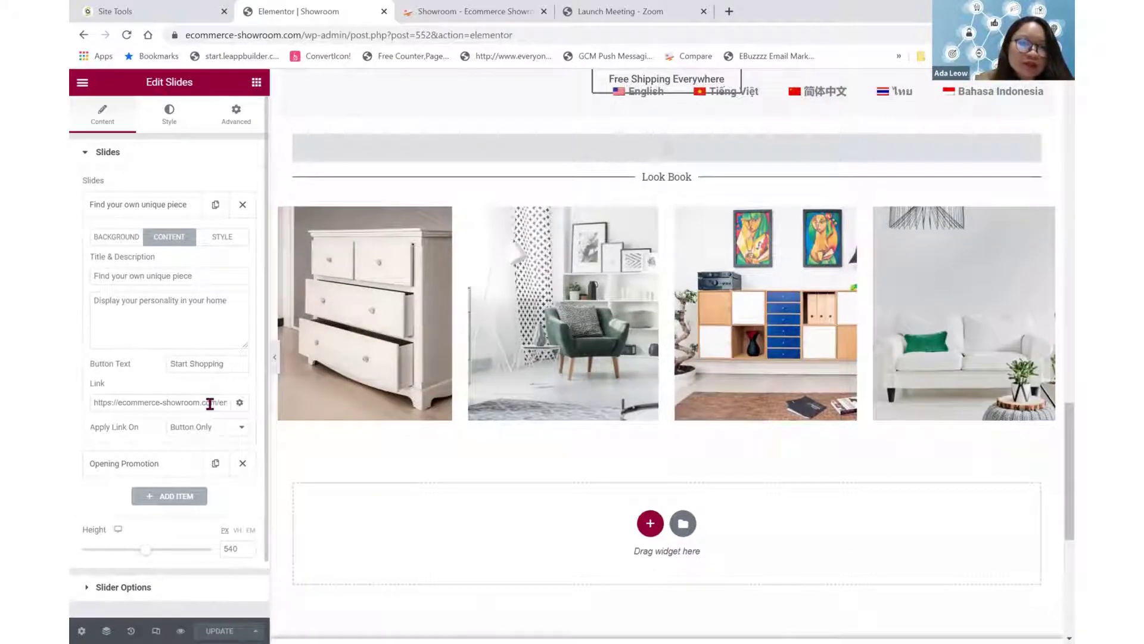
scroll(402, 366, "up", 5)
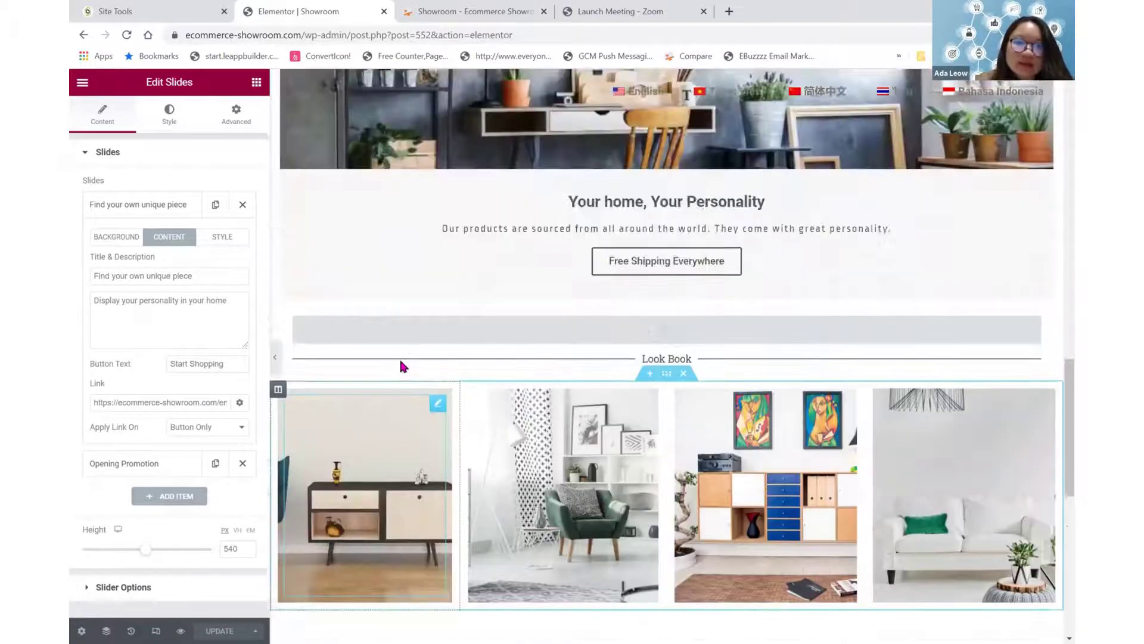
scroll(499, 317, "up", 5)
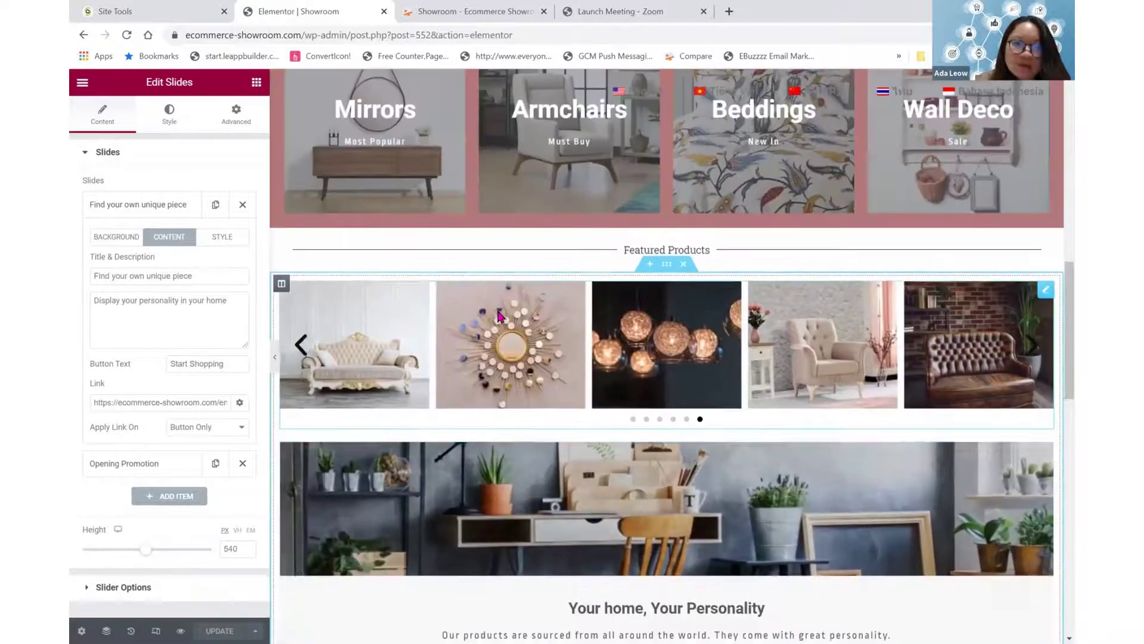
scroll(499, 316, "up", 8)
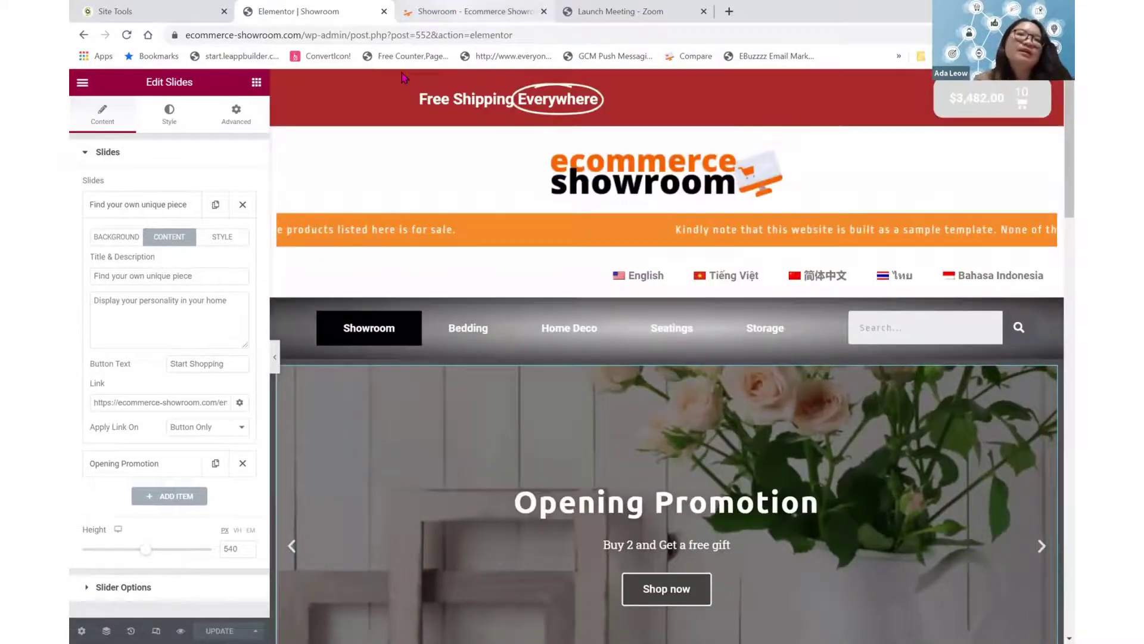
Step: Select and copy the /en/showroom/ path from the live Showroom page's address bar
left_click(459, 9)
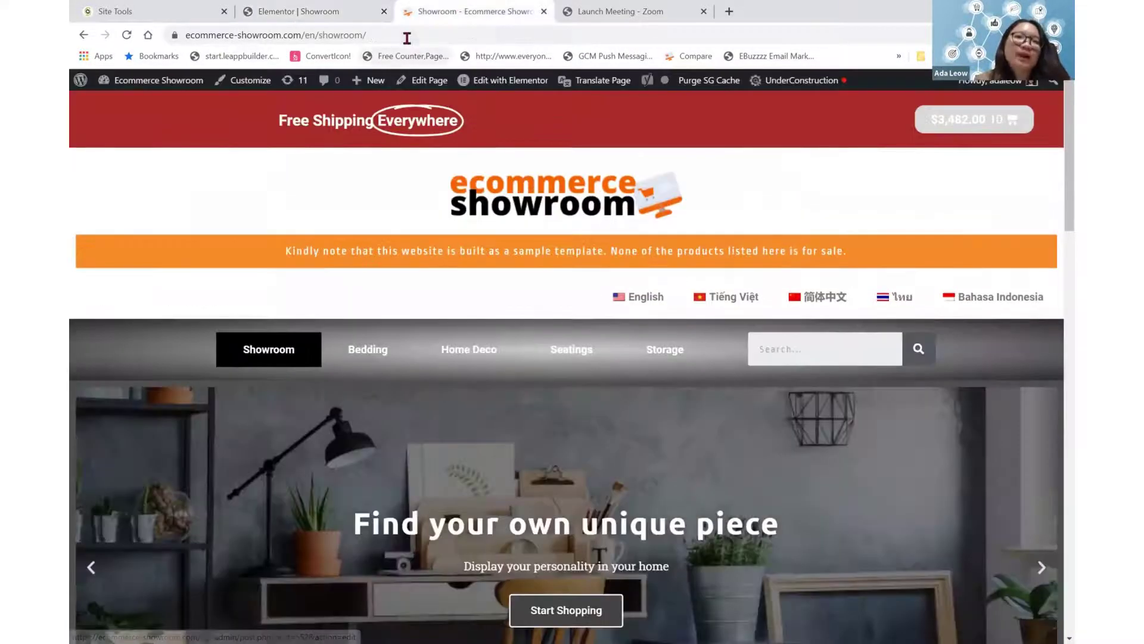
left_click(405, 37)
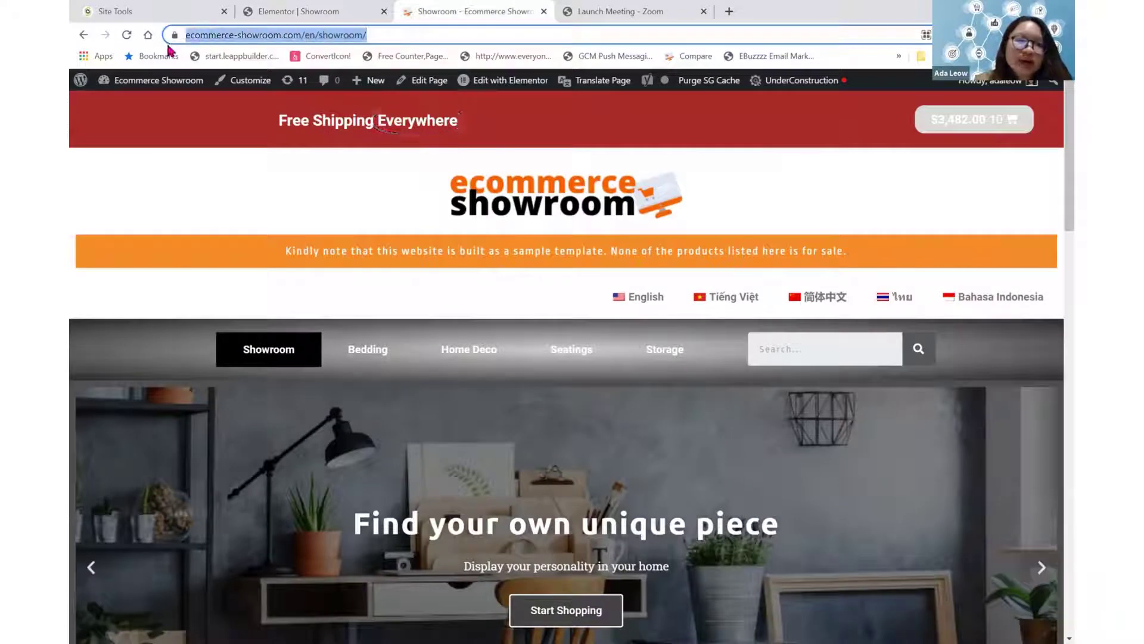
left_click(399, 30)
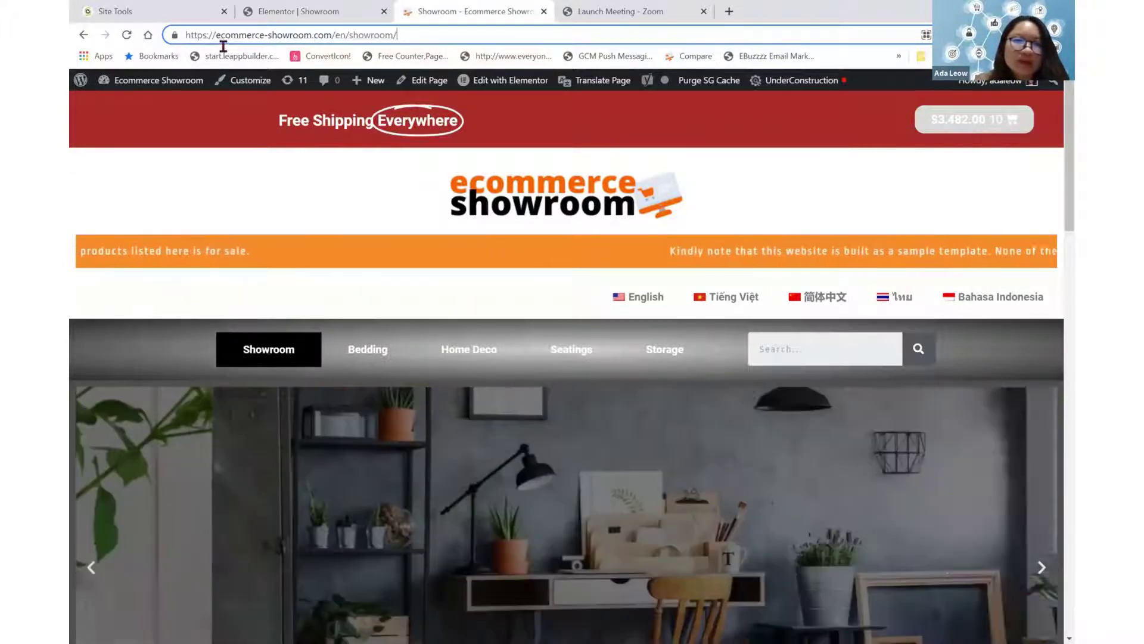
left_click_drag(332, 35, 238, 36)
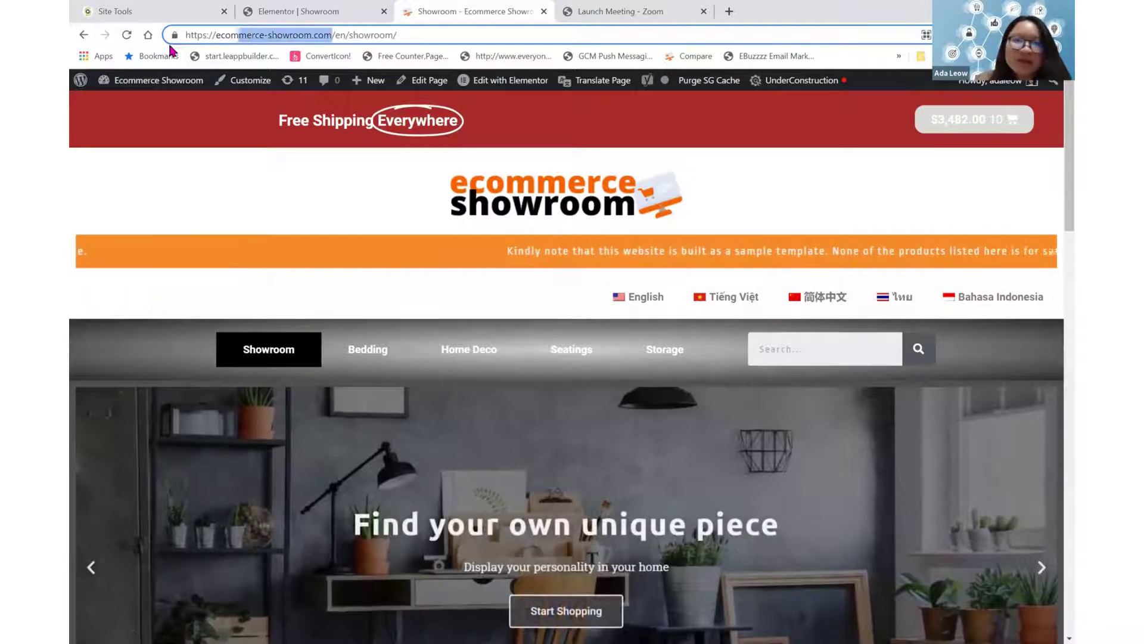
left_click_drag(170, 47, 178, 36)
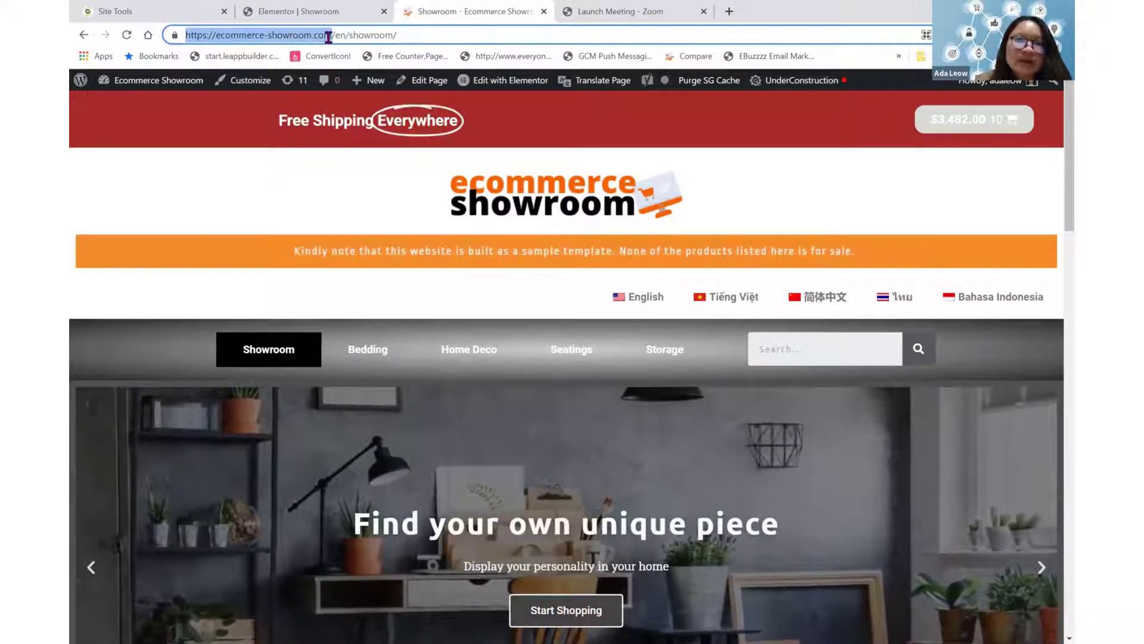
left_click(452, 32)
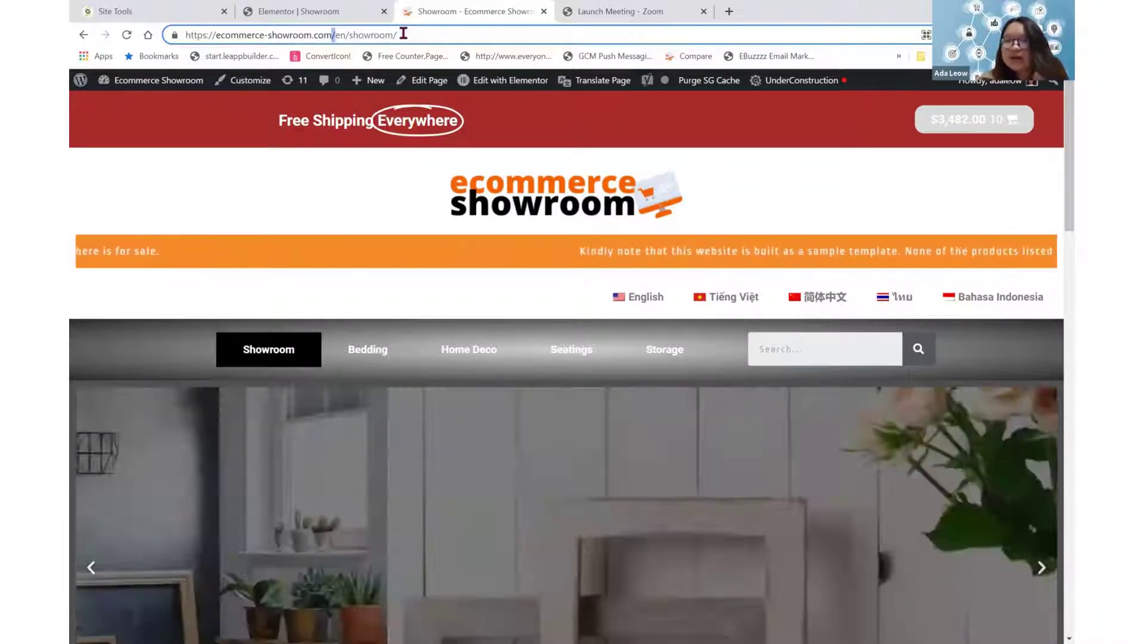
left_click(403, 34, "shift")
key("ctrl+c")
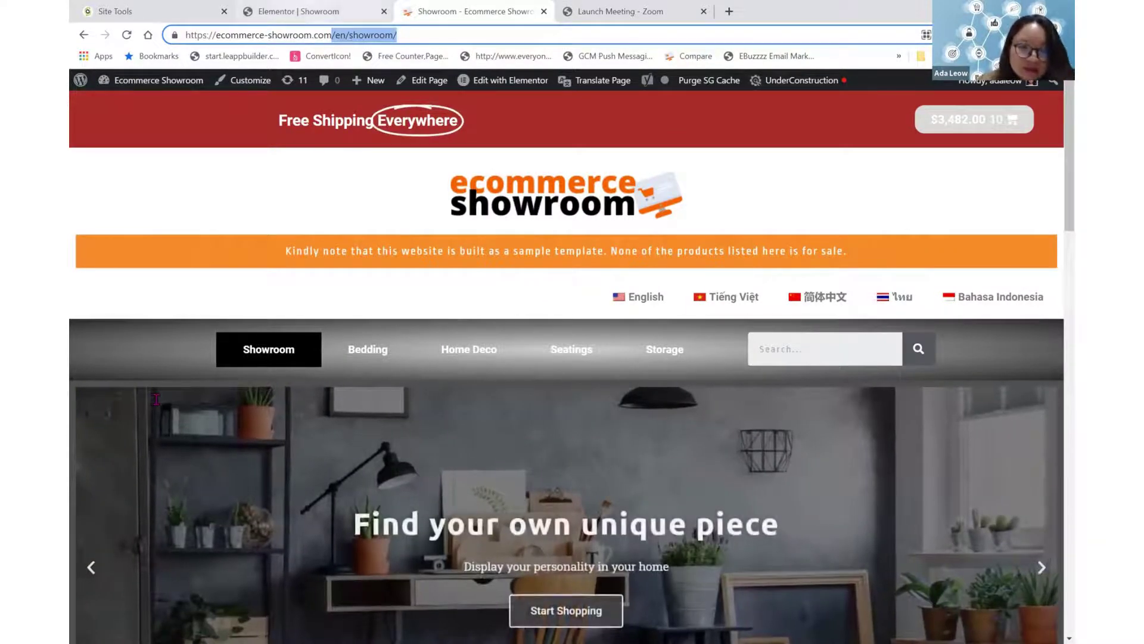
key("ctrl+shift+Tab")
Step: Replace the Start Shopping button link with /en/showroom/#lookbook and update the page
triple_click(156, 399)
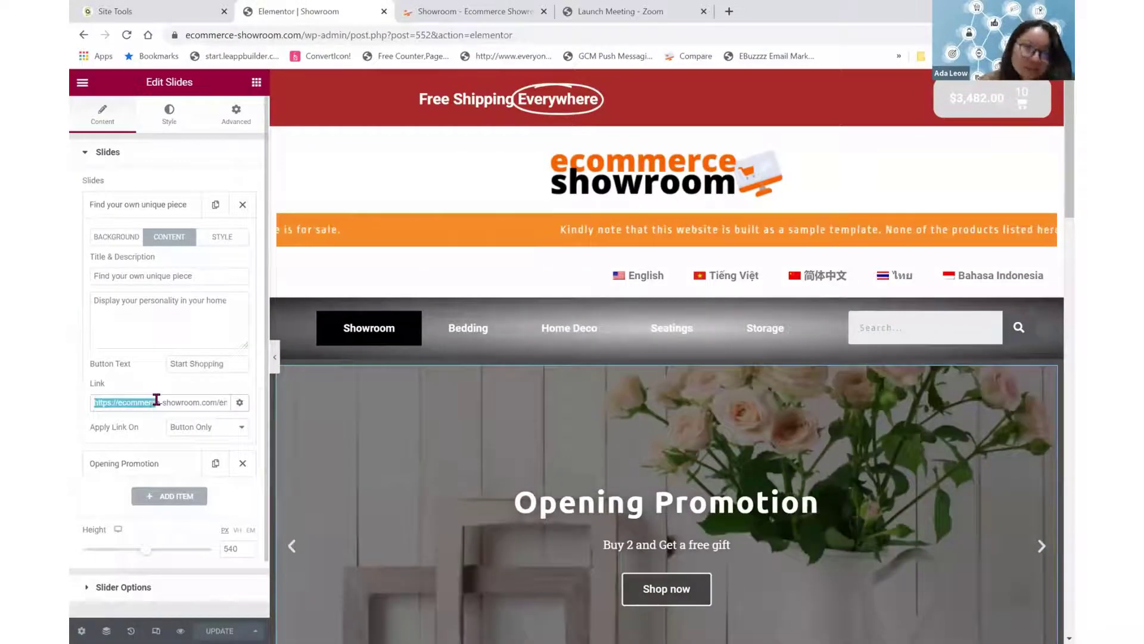
key("BackSpace")
key("ctrl+v")
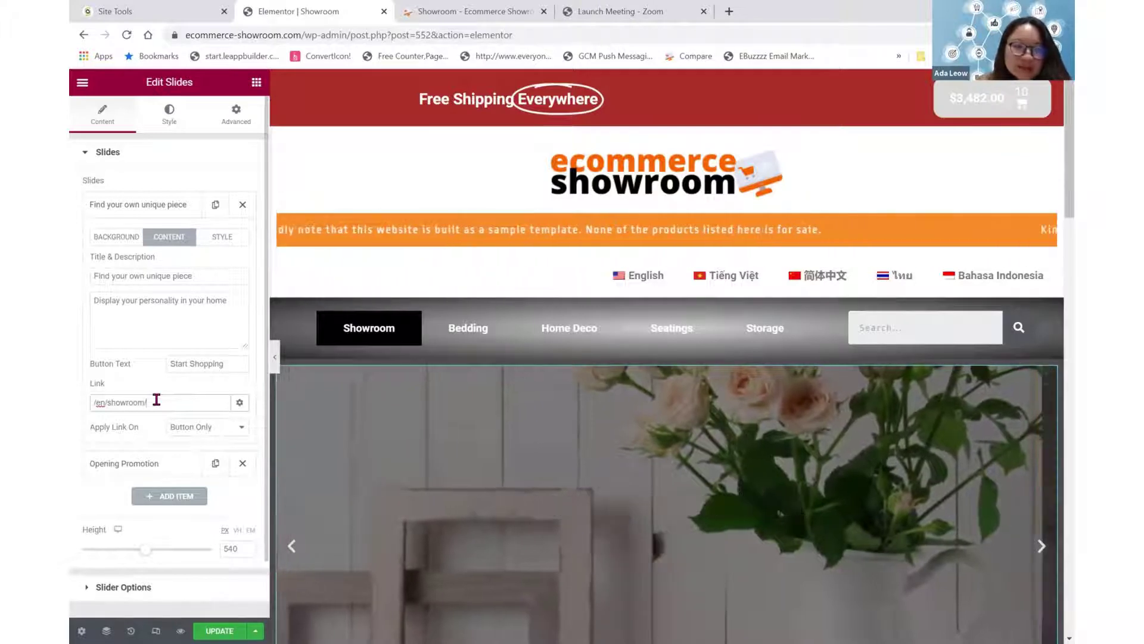
type("#")
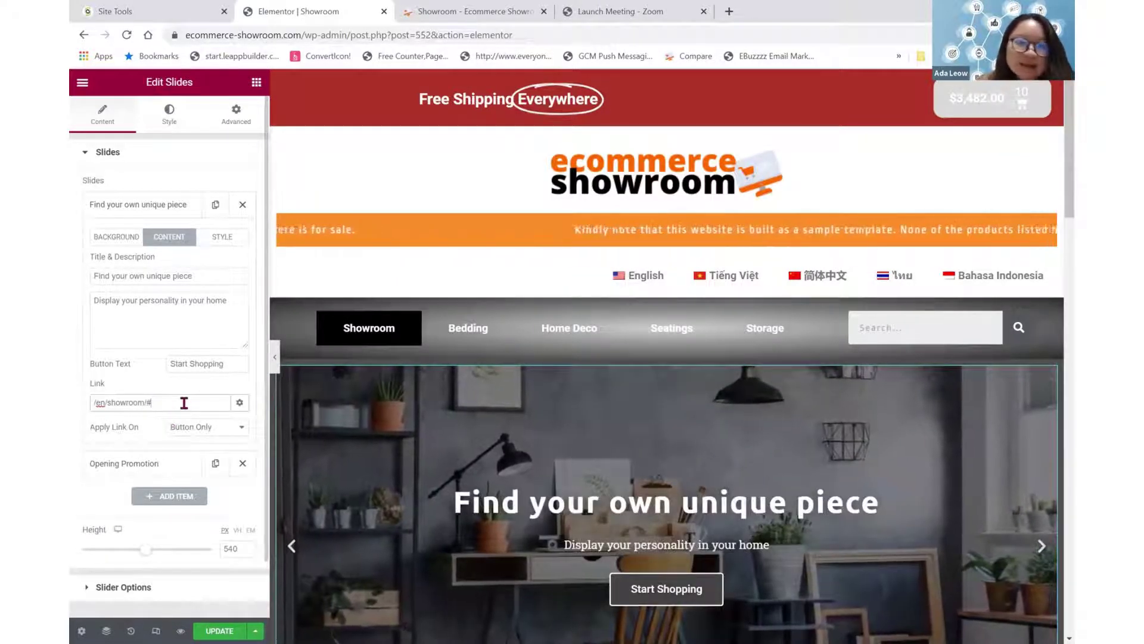
type("l")
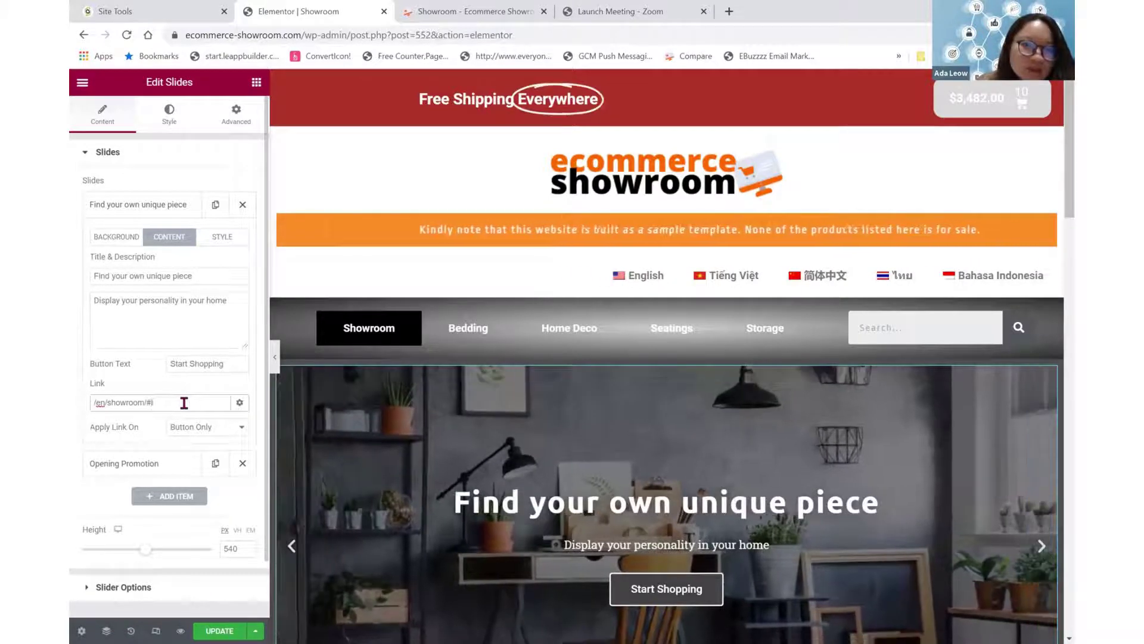
type("ookbook")
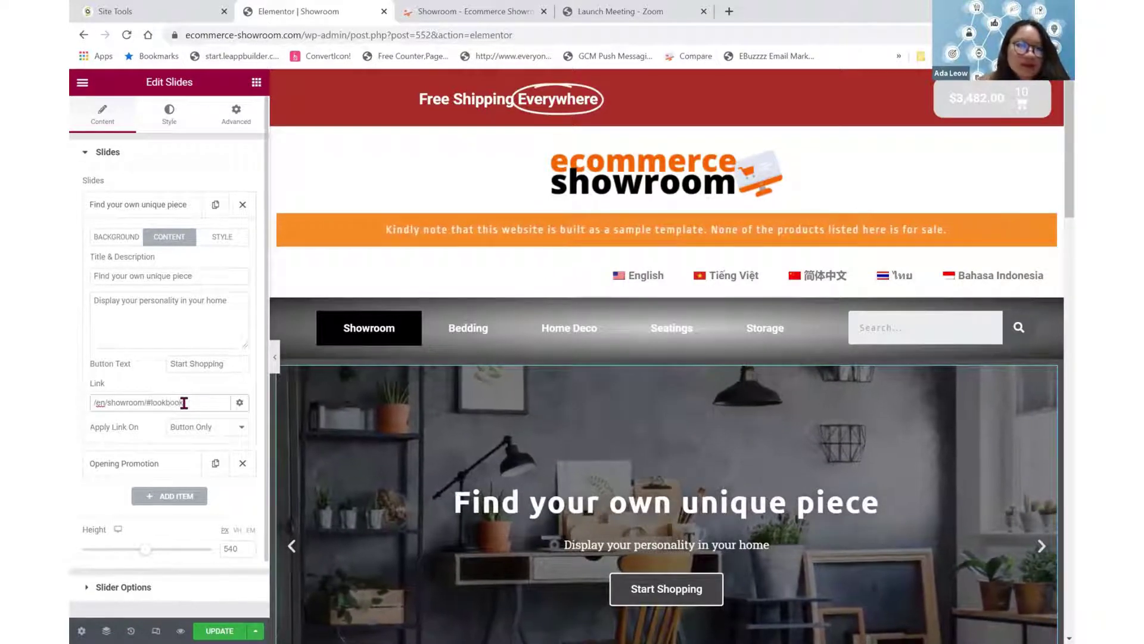
left_click(219, 631)
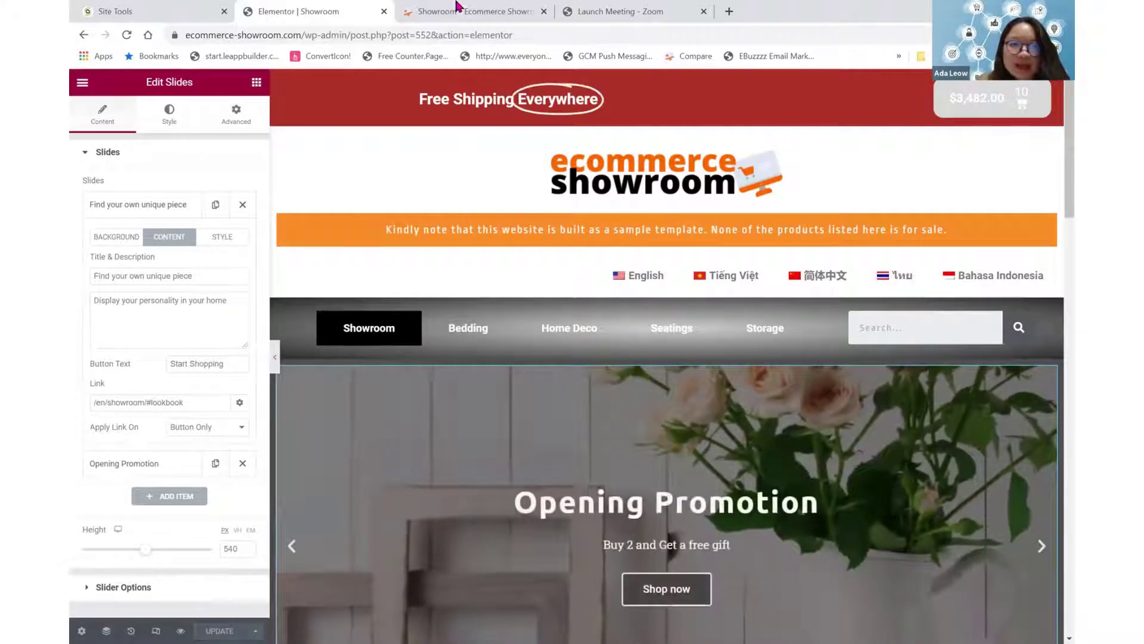
left_click(403, 15)
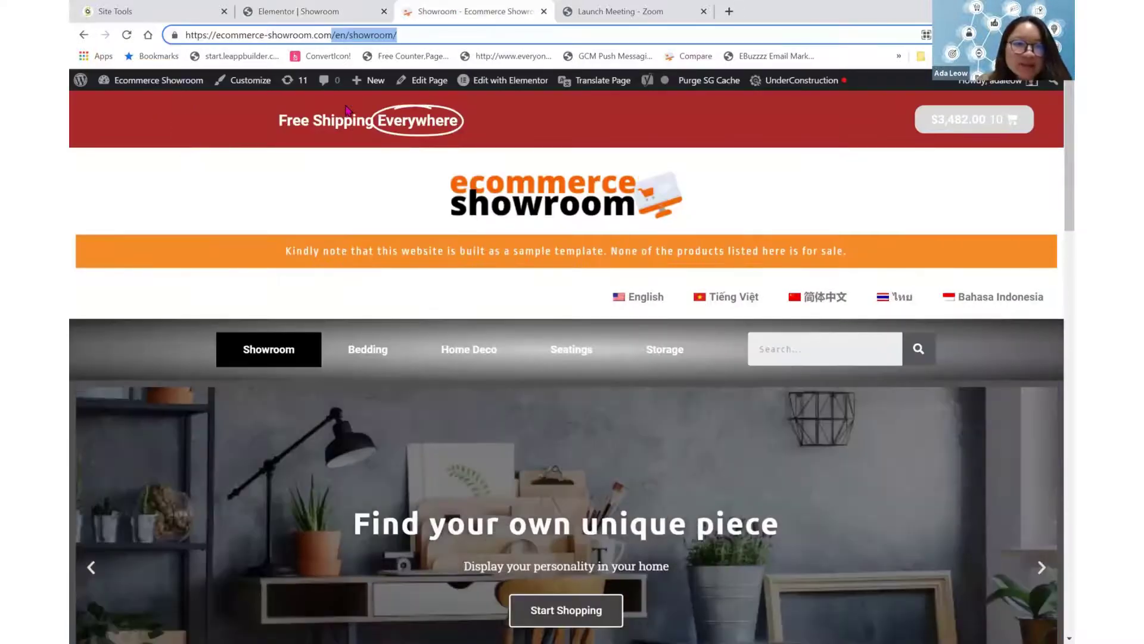
Step: Reload the live Showroom page and verify Start Shopping jumps down to the Look Book section
left_click(127, 37)
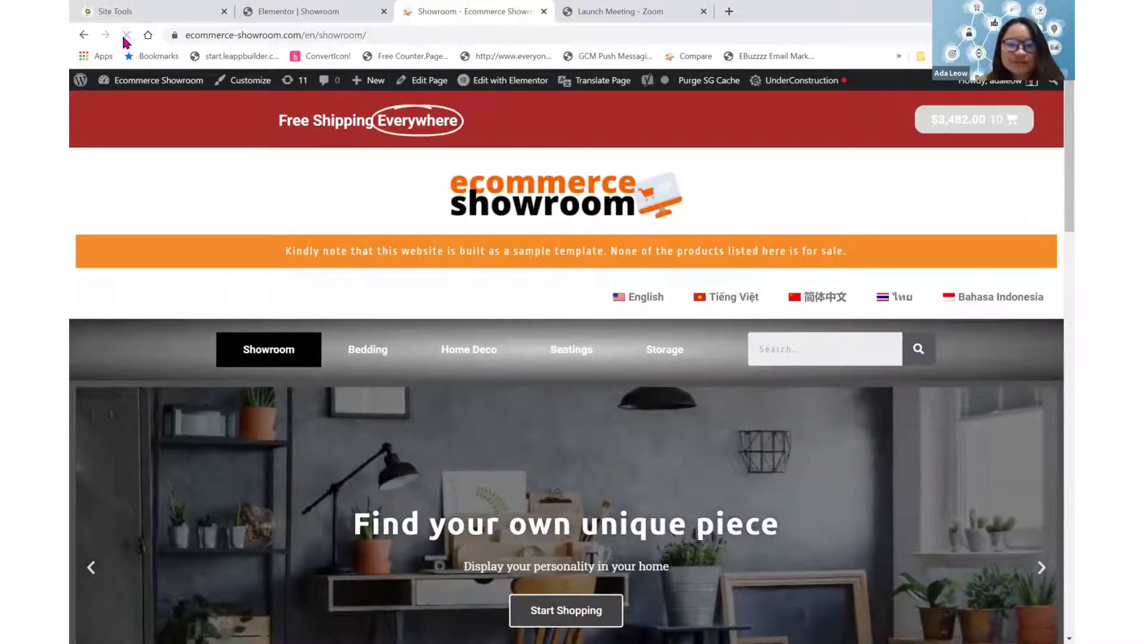
scroll(300, 273, "down", 3)
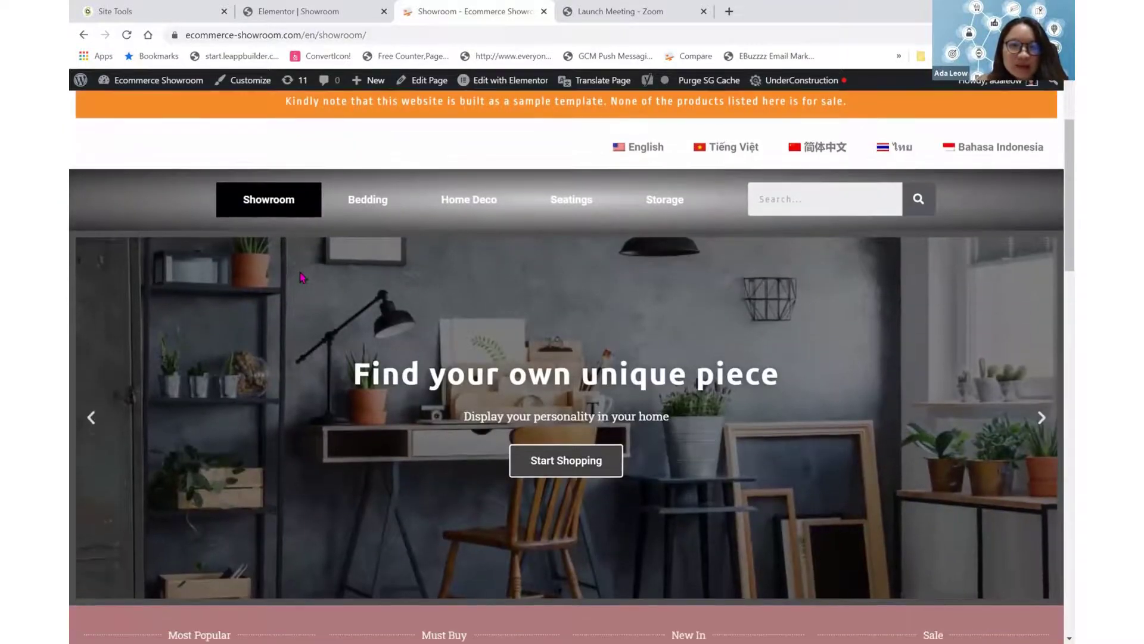
scroll(636, 304, "down", 1)
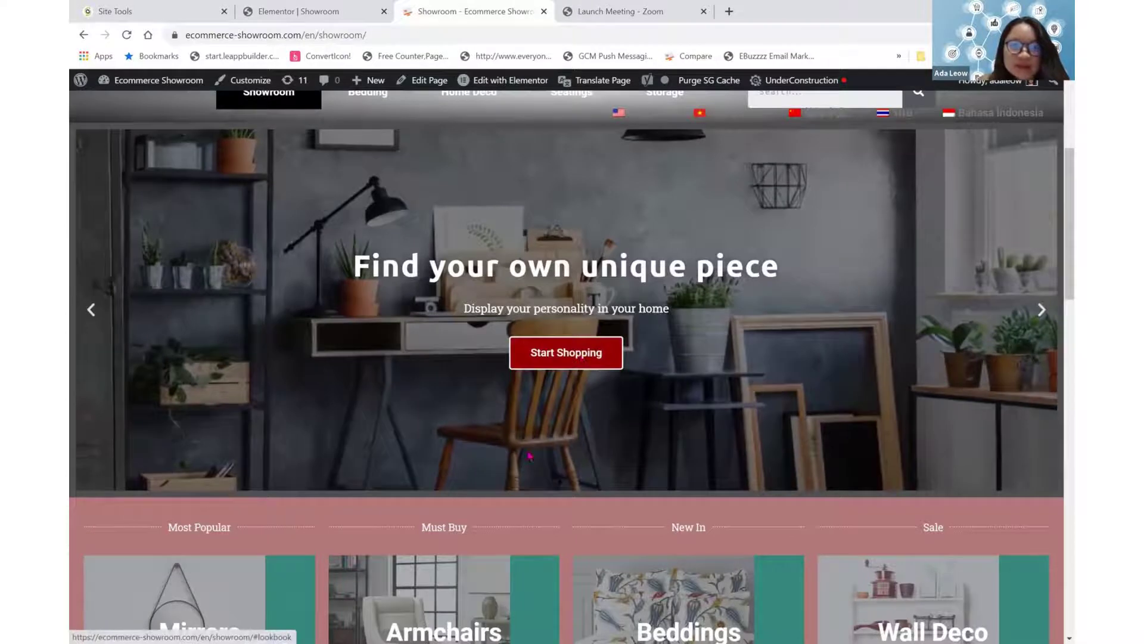
scroll(568, 222, "down", 1)
scroll(571, 174, "down", 2)
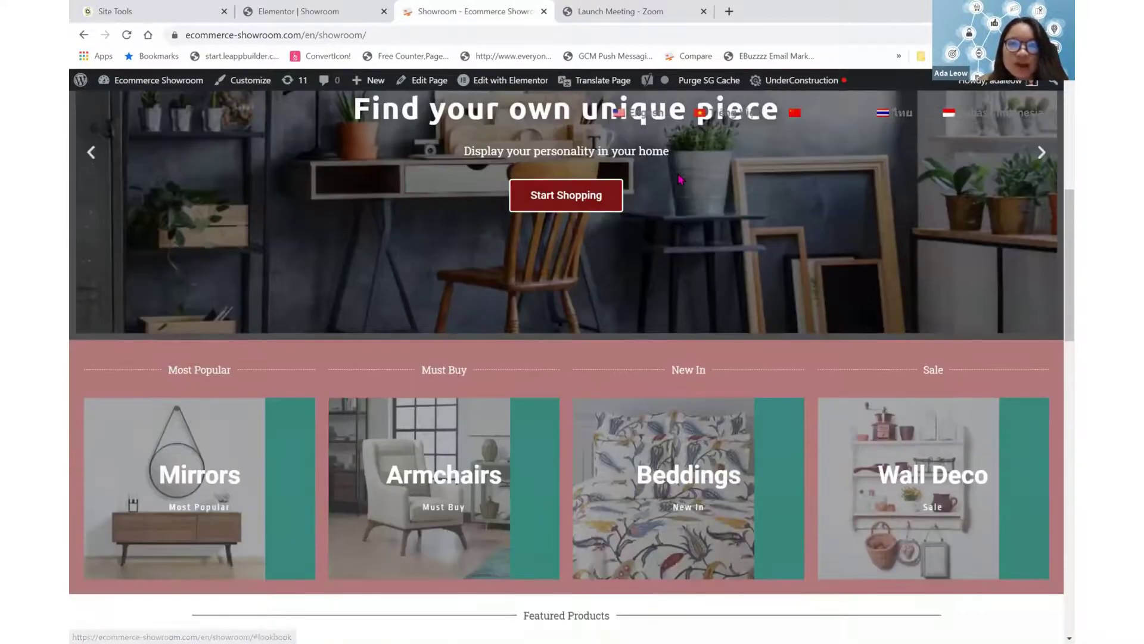
left_click(680, 179)
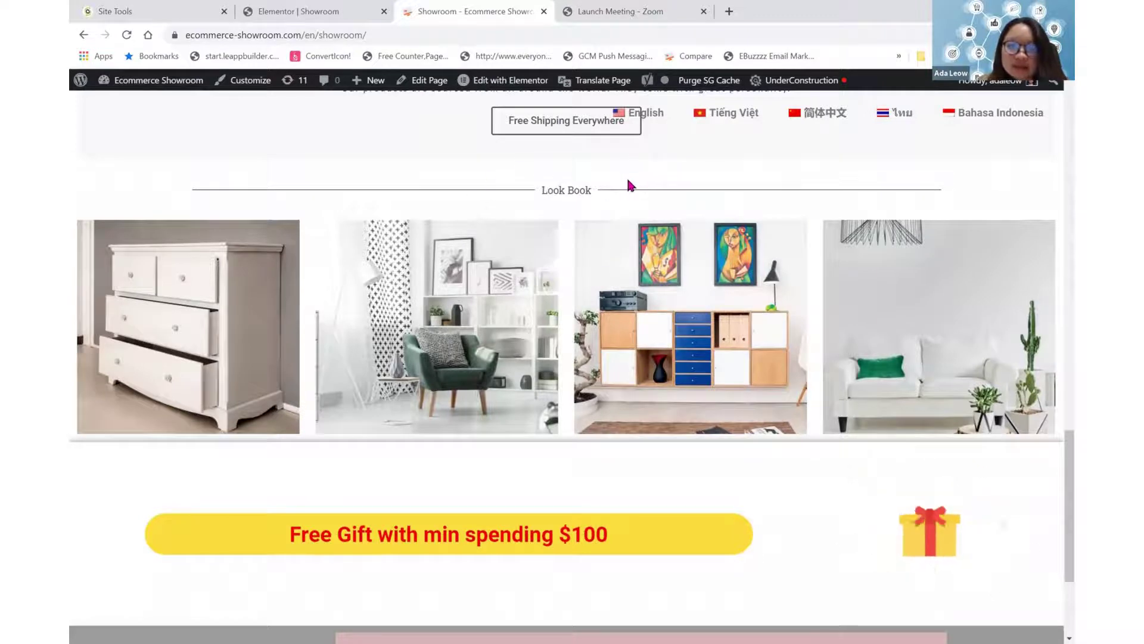
scroll(627, 177, "up", 8)
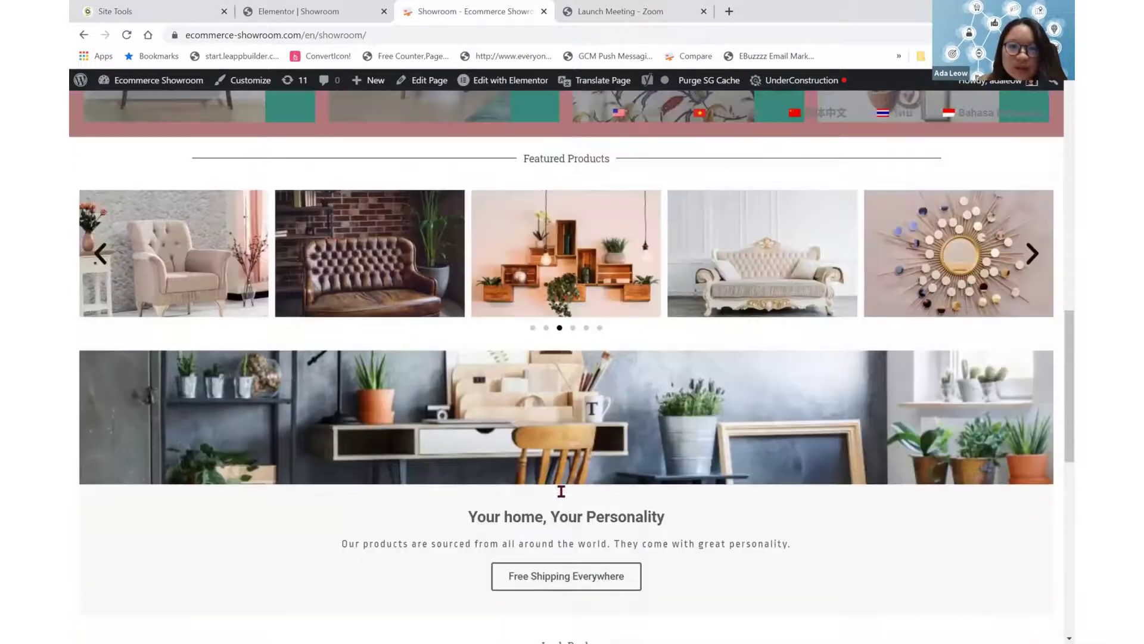
scroll(565, 498, "up", 7)
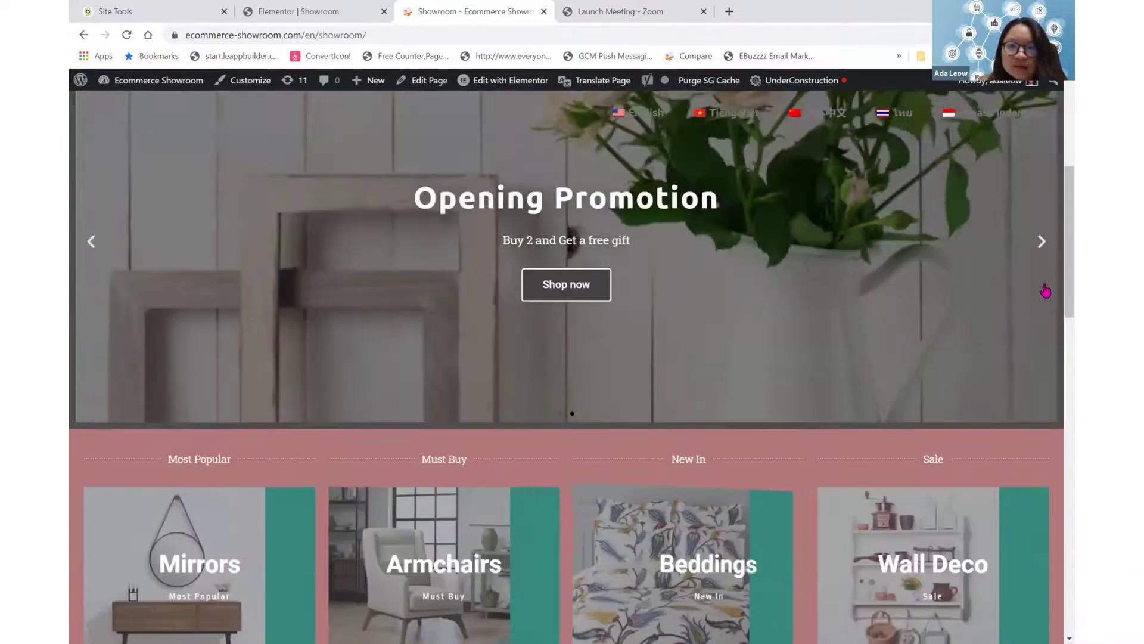
scroll(1044, 288, "up", 2)
scroll(732, 335, "down", 5)
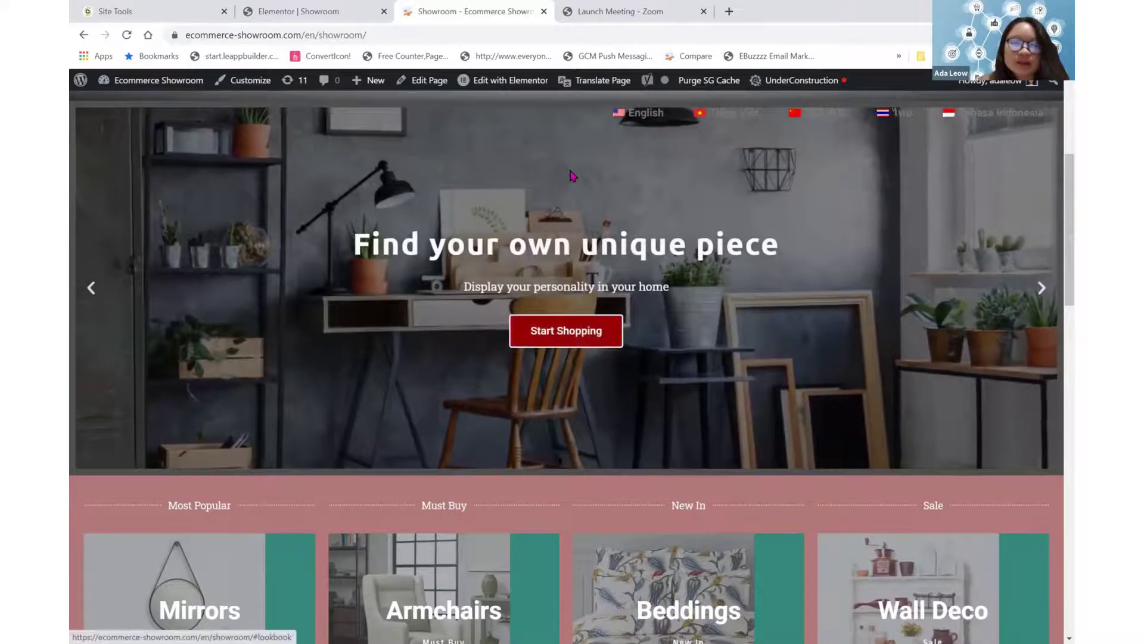
scroll(570, 176, "down", 2)
scroll(570, 175, "down", 17)
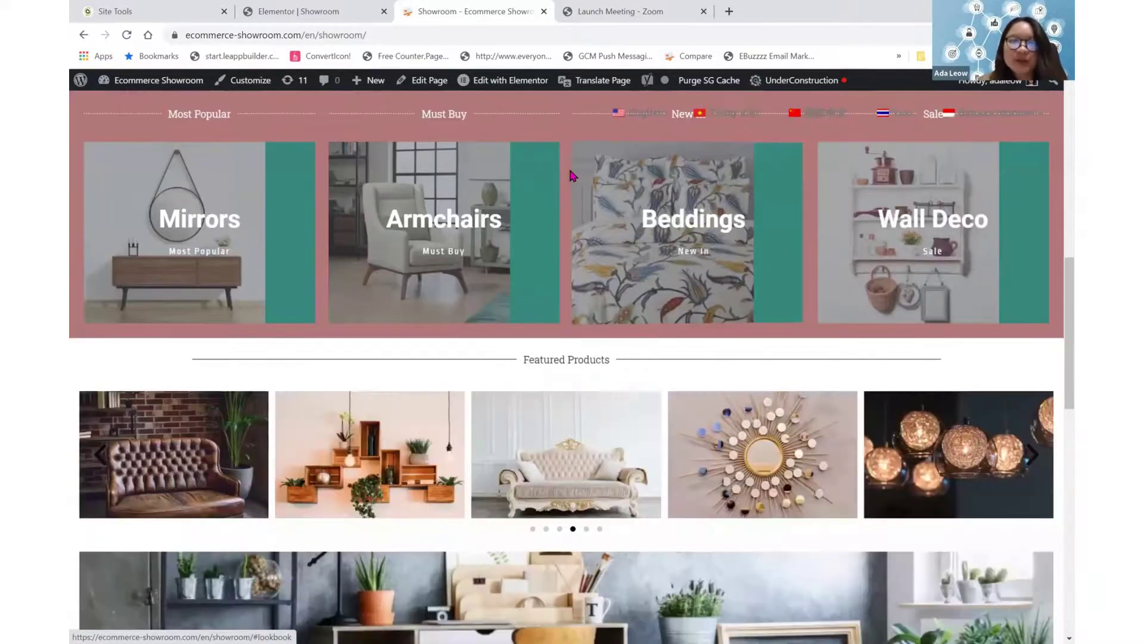